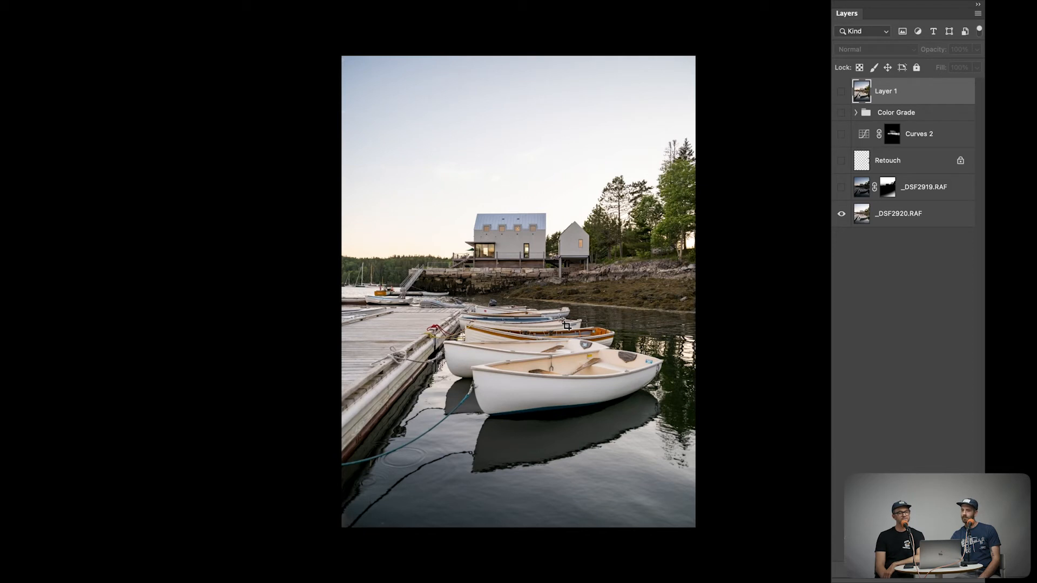
Make the _DSF2919.RAF exposure visible above the base photo, comparing the sky with and without it.
click(864, 214)
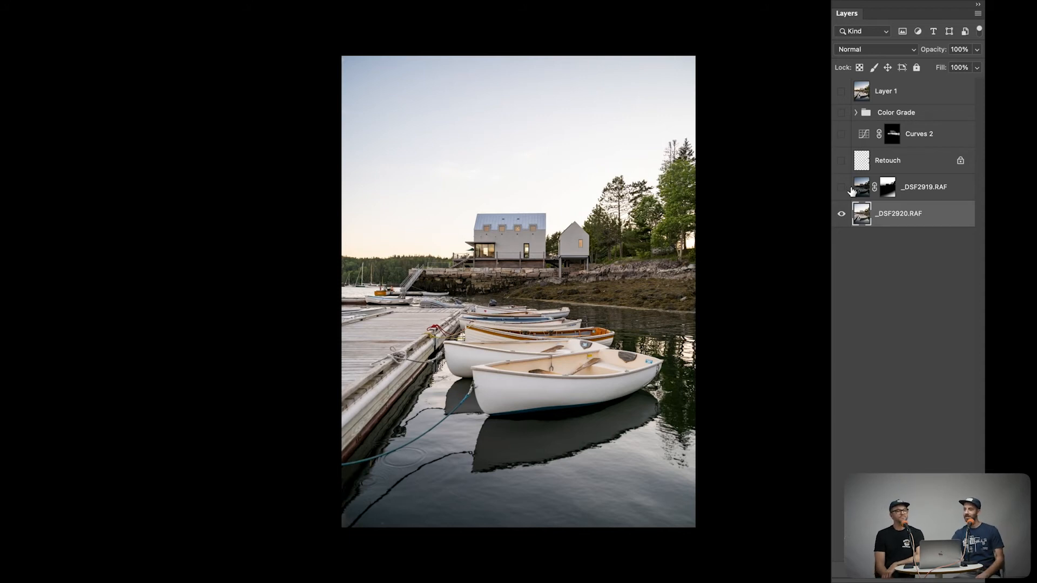
click(841, 188)
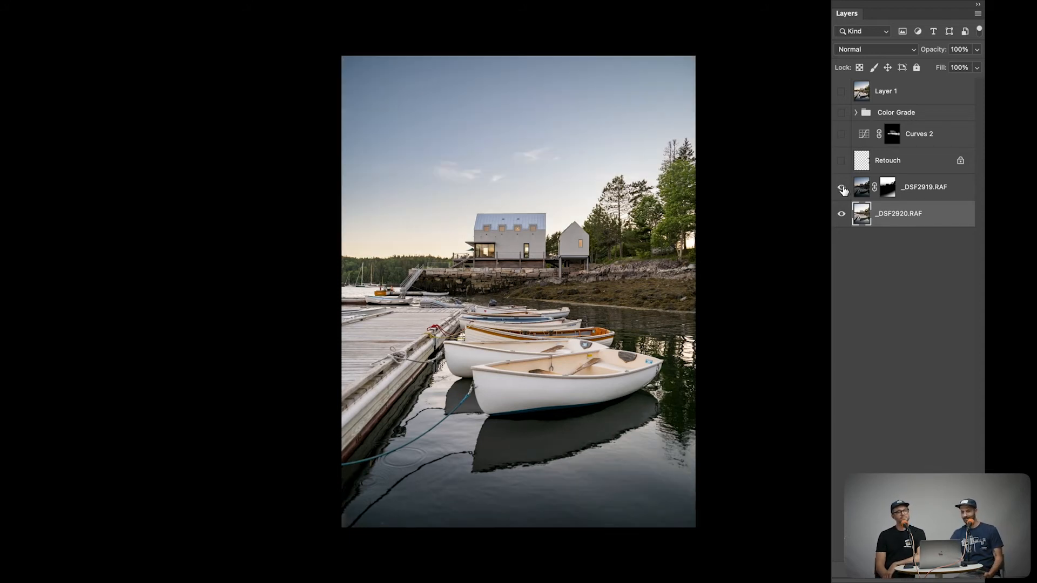
click(841, 187)
click(841, 187)
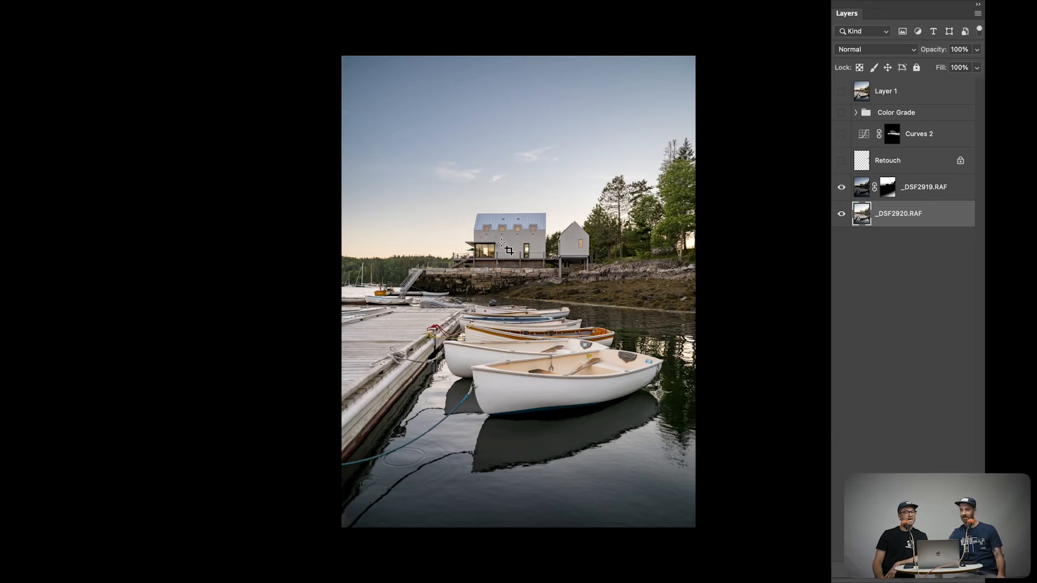
key(f)
key(f)
key(f)
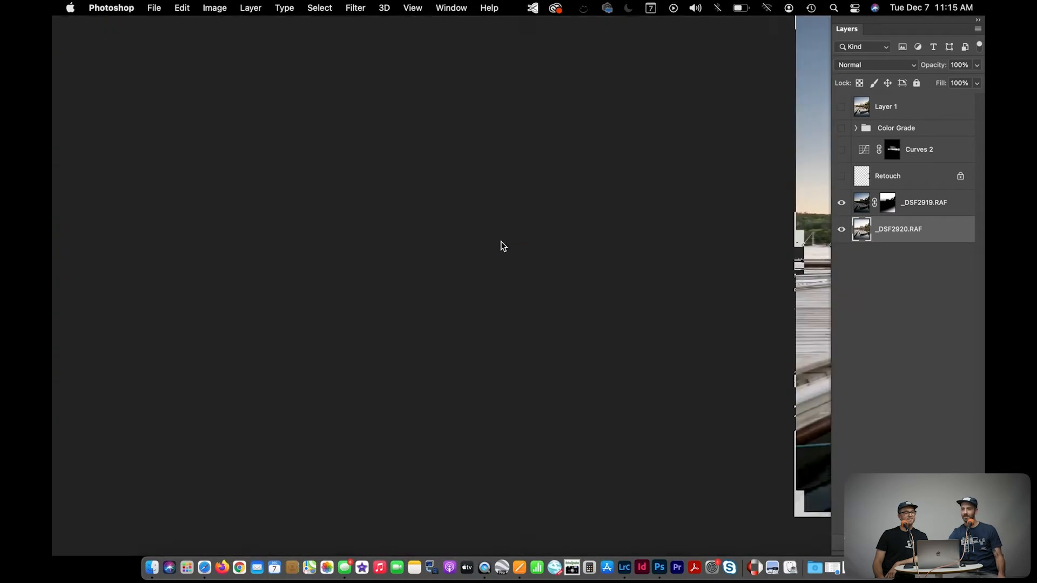
key(f)
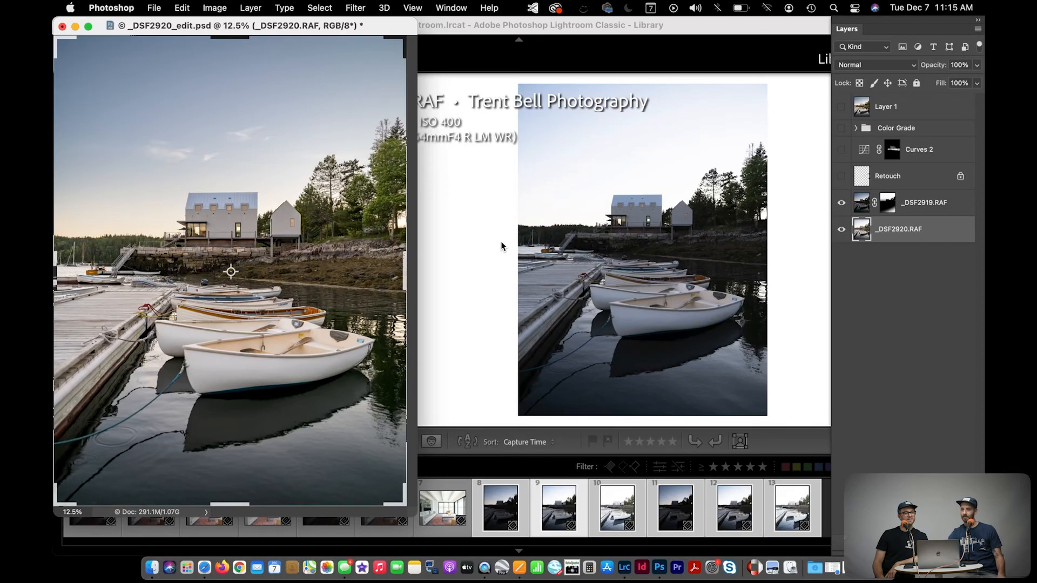
key(f)
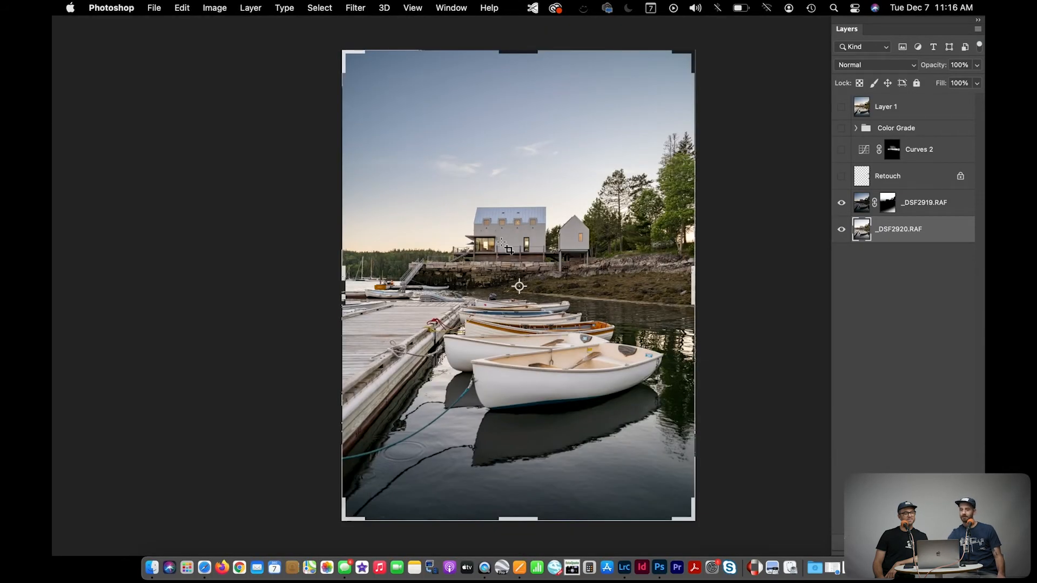
key(f)
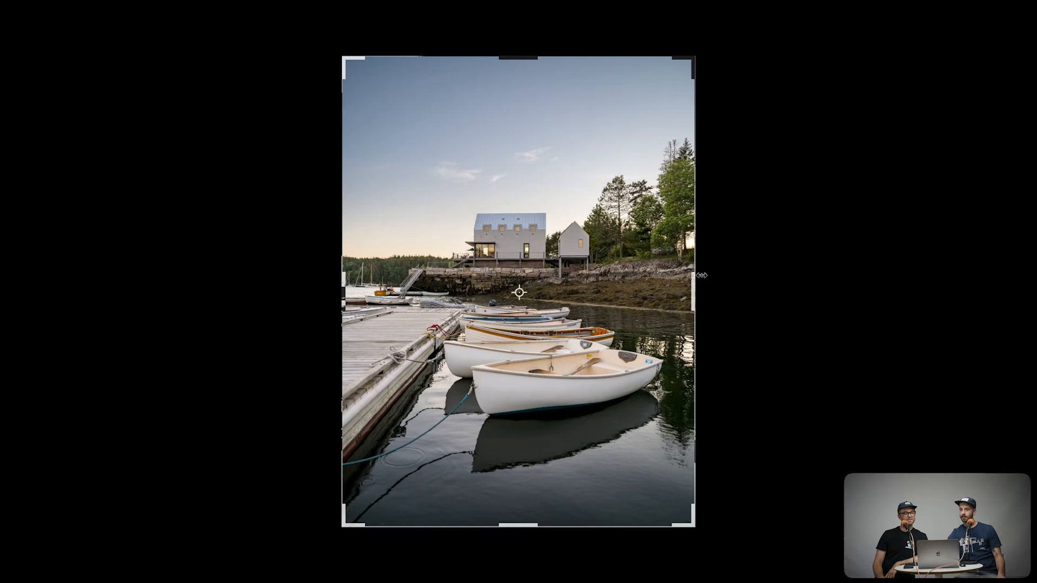
click(911, 261)
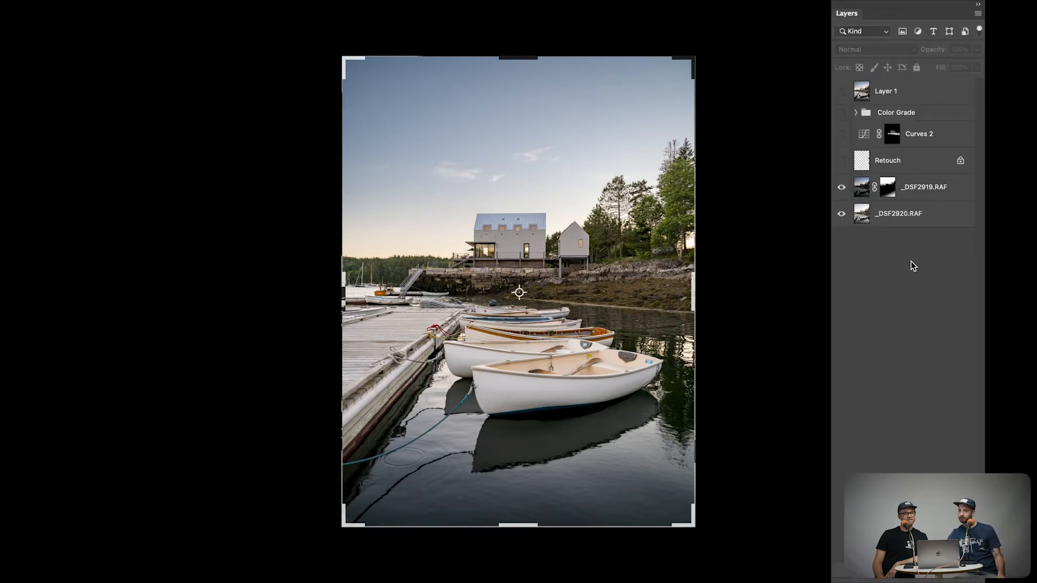
Select the Retouch layer, switch to the Move tool and compare the photo with that layer shown and hidden.
click(907, 167)
click(842, 163)
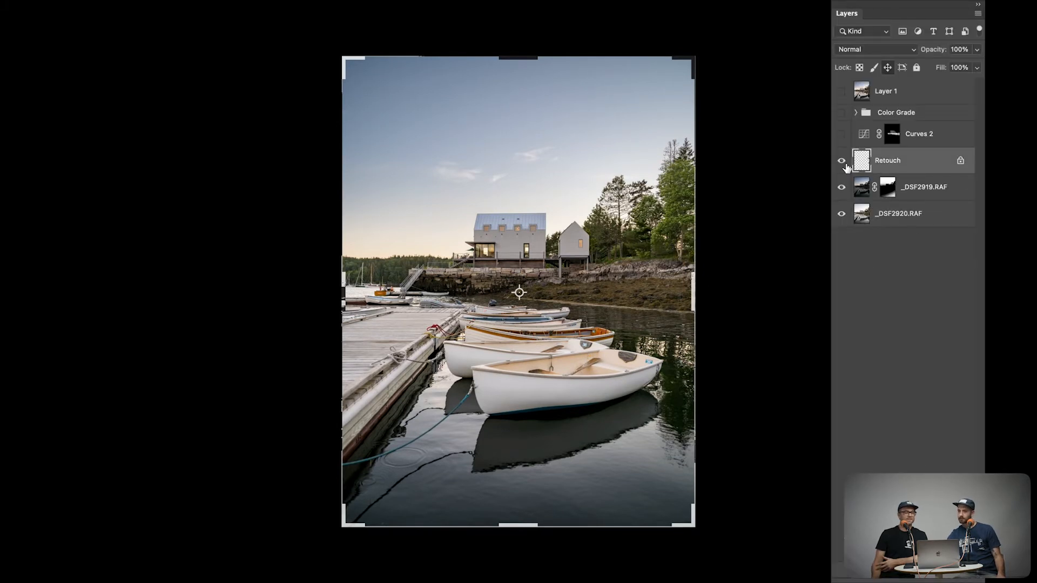
key(v)
click(844, 164)
click(844, 164)
click(844, 164)
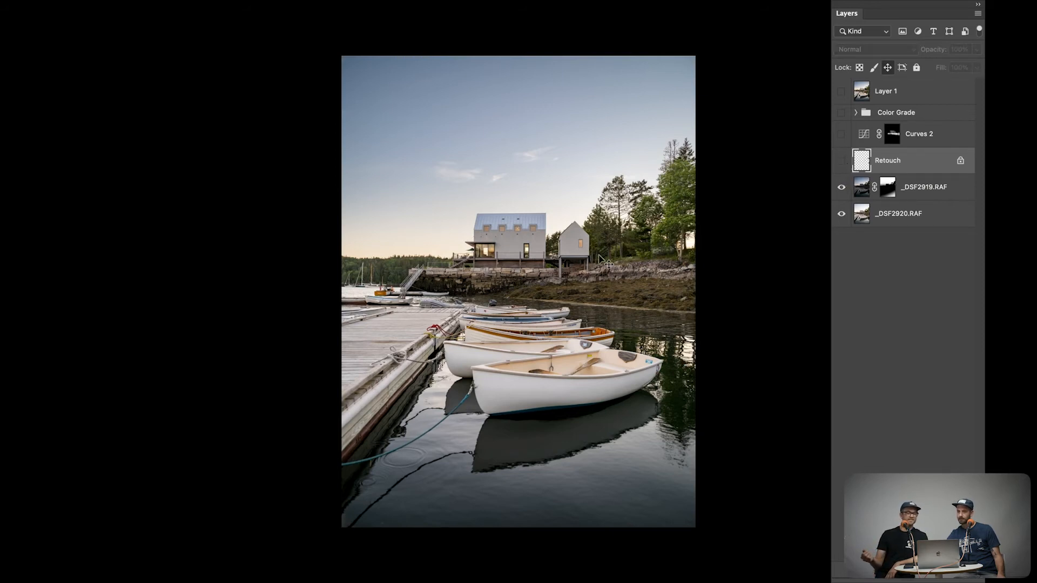
Compare the house and shoreline up close with the Retouch layer off and on, leaving it visible.
key(super+plus)
key(super+plus)
key(super+plus)
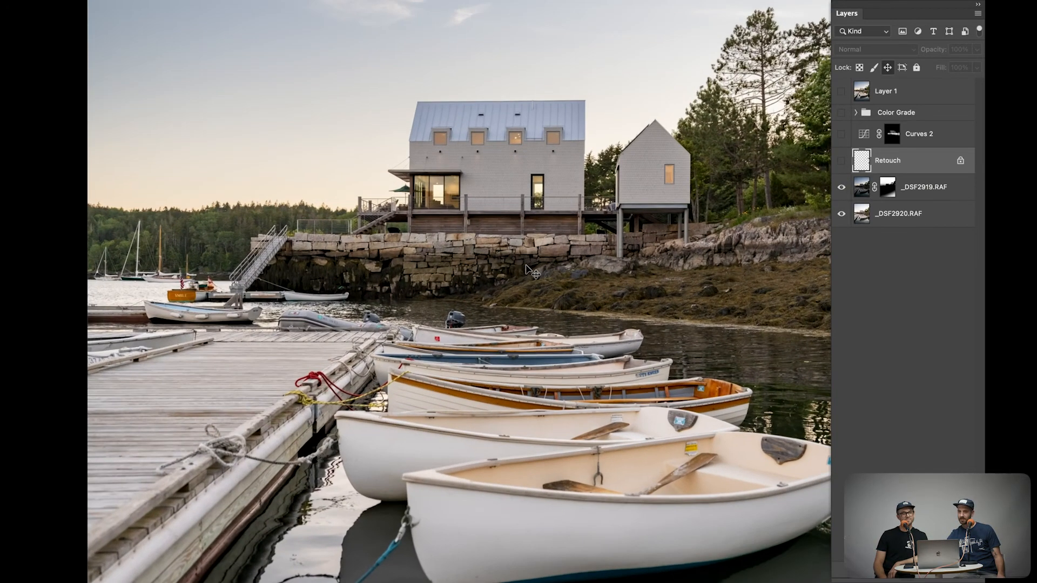
key(super+plus)
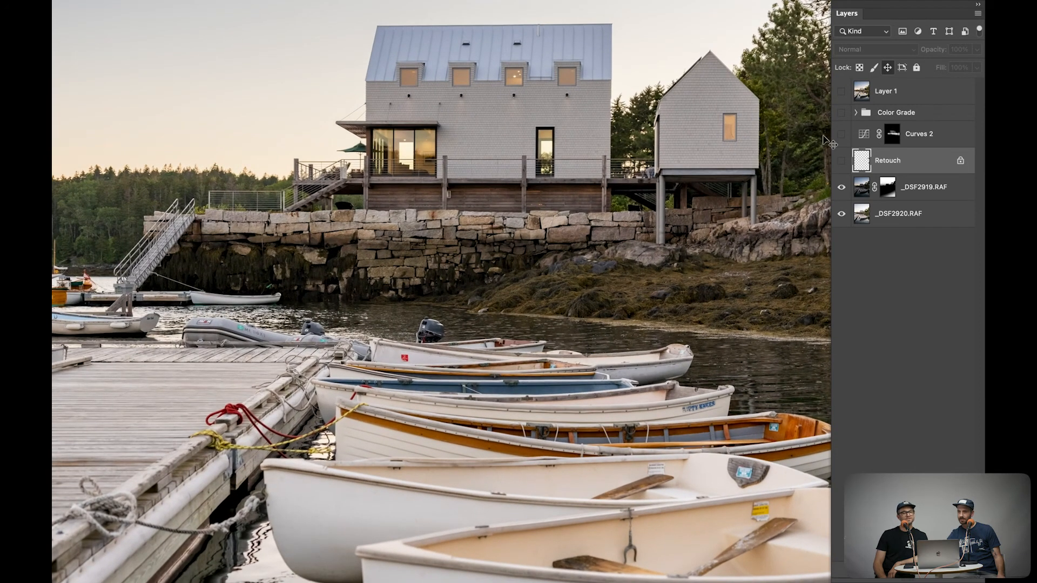
click(842, 163)
click(842, 163)
click(843, 164)
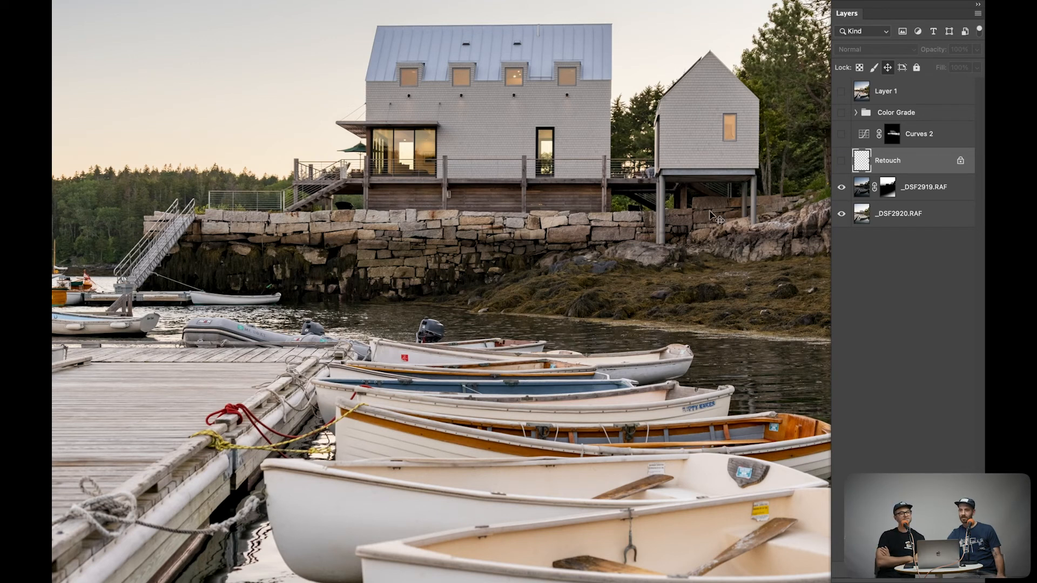
click(841, 161)
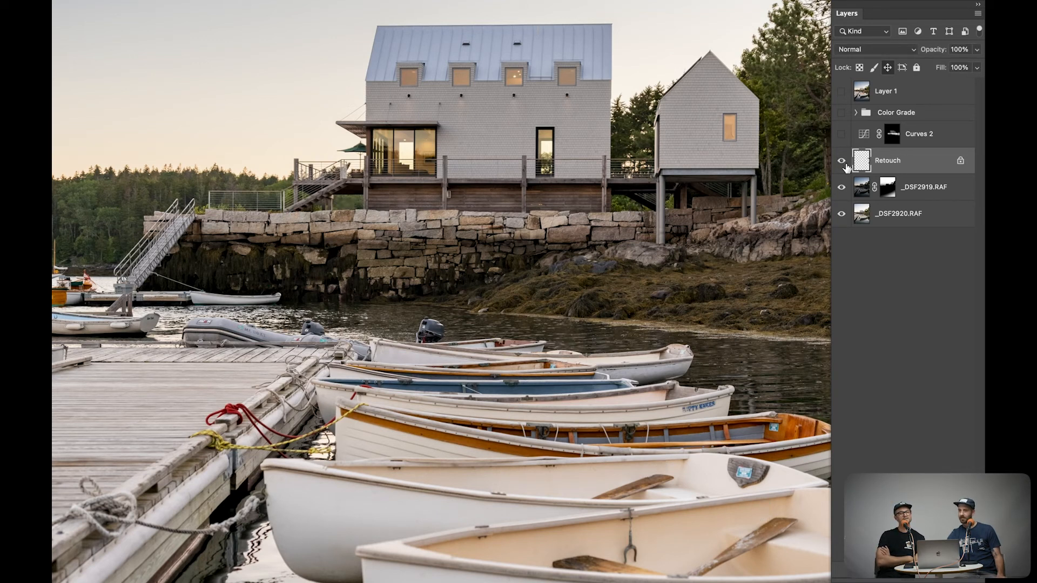
click(841, 161)
click(844, 163)
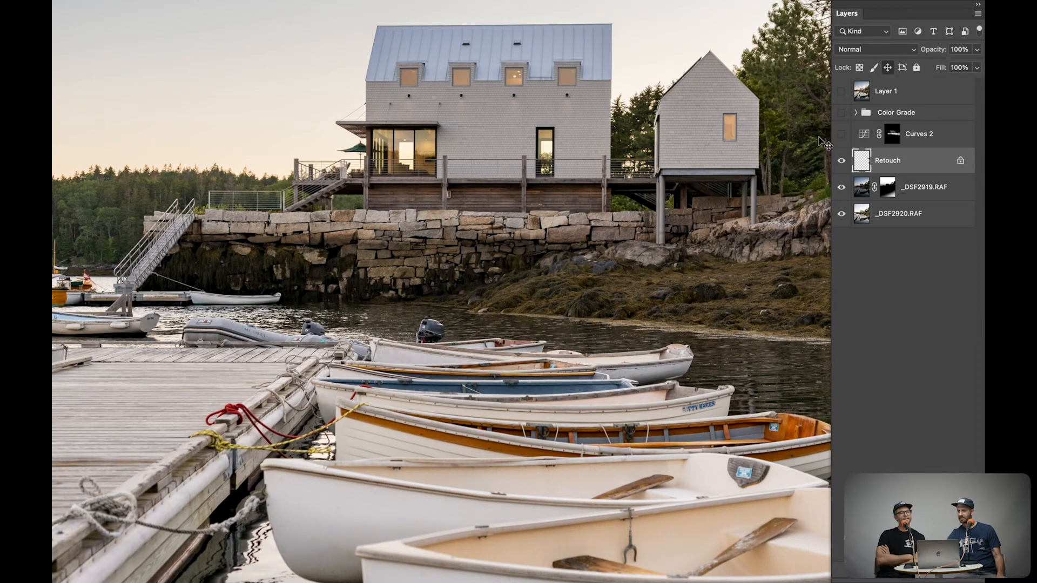
Preview the Curves 2 adjustment briefly and recheck the Retouch layer's effect around the house.
click(840, 135)
click(841, 135)
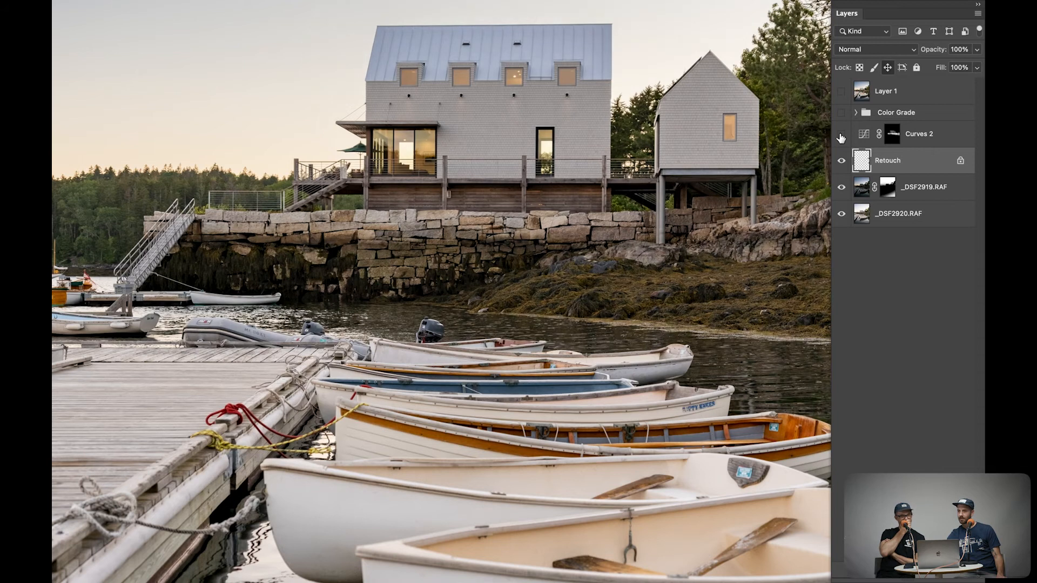
click(840, 164)
click(841, 163)
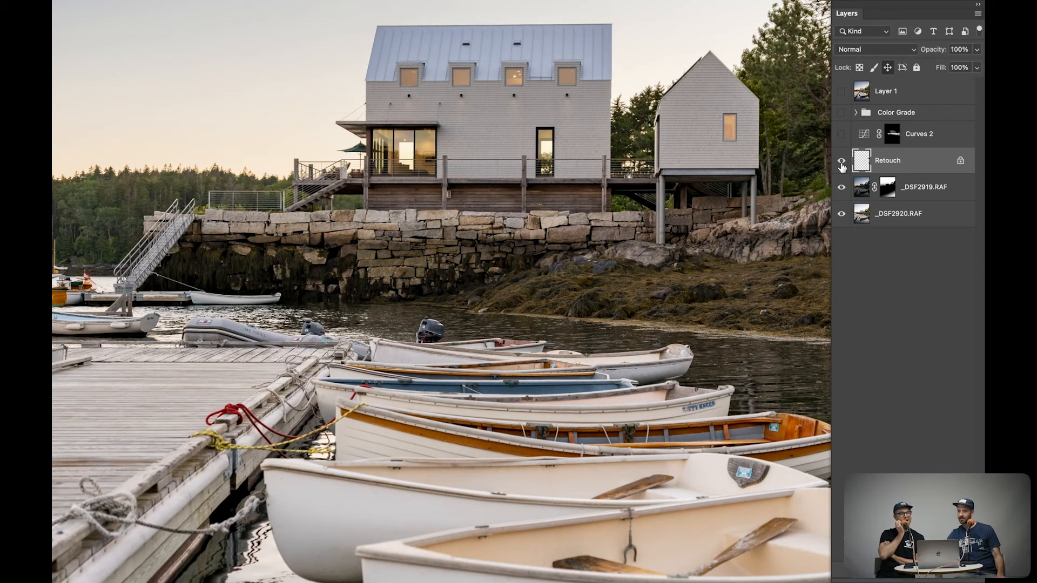
Examine the moored boats up close with Curves 2 and the Retouch layer each switched on and off.
scroll(524, 399, down, 3)
scroll(524, 400, down, 5)
scroll(524, 400, right, 2)
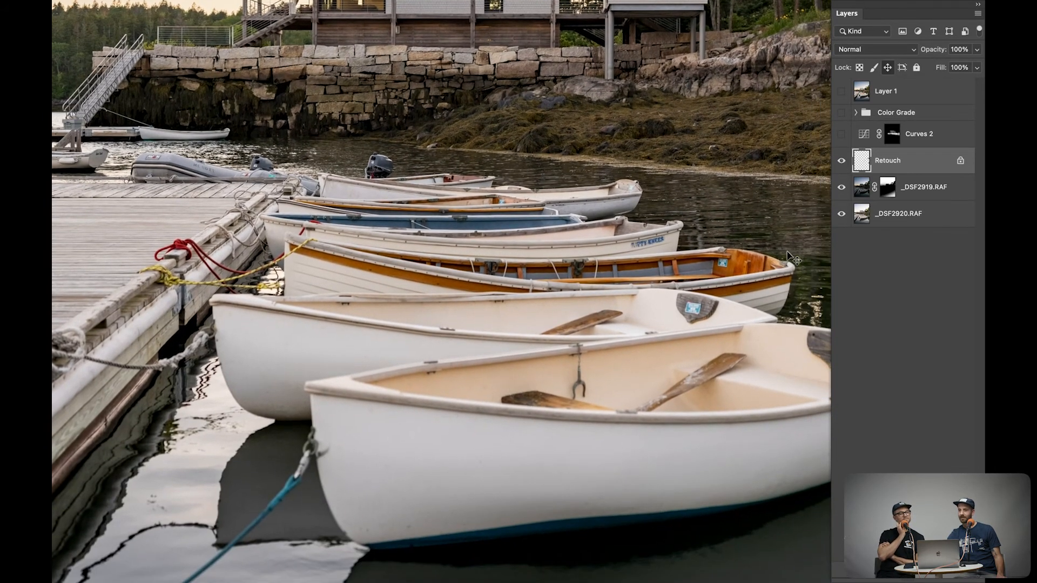
click(841, 135)
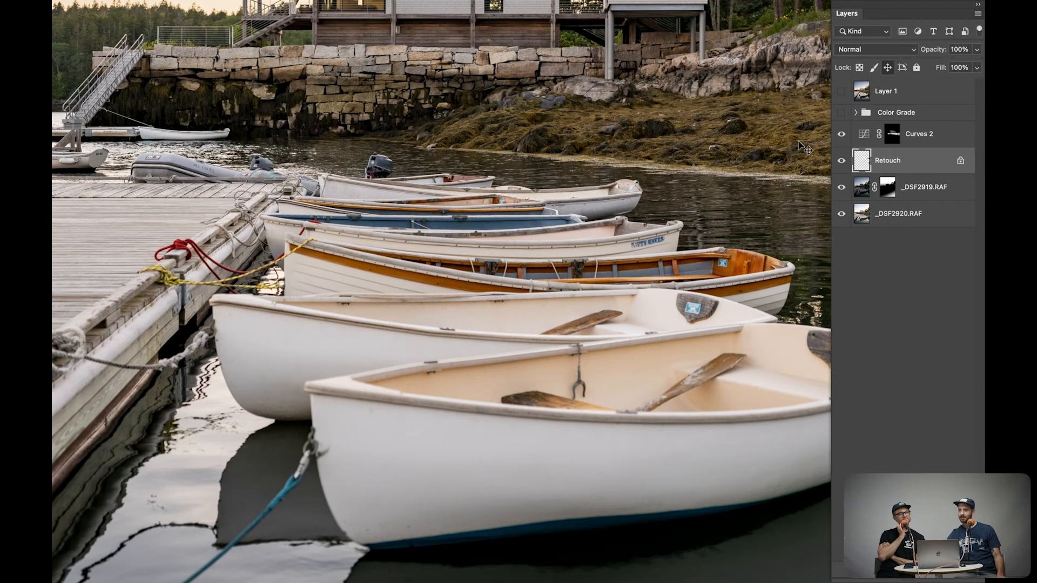
click(841, 135)
click(840, 161)
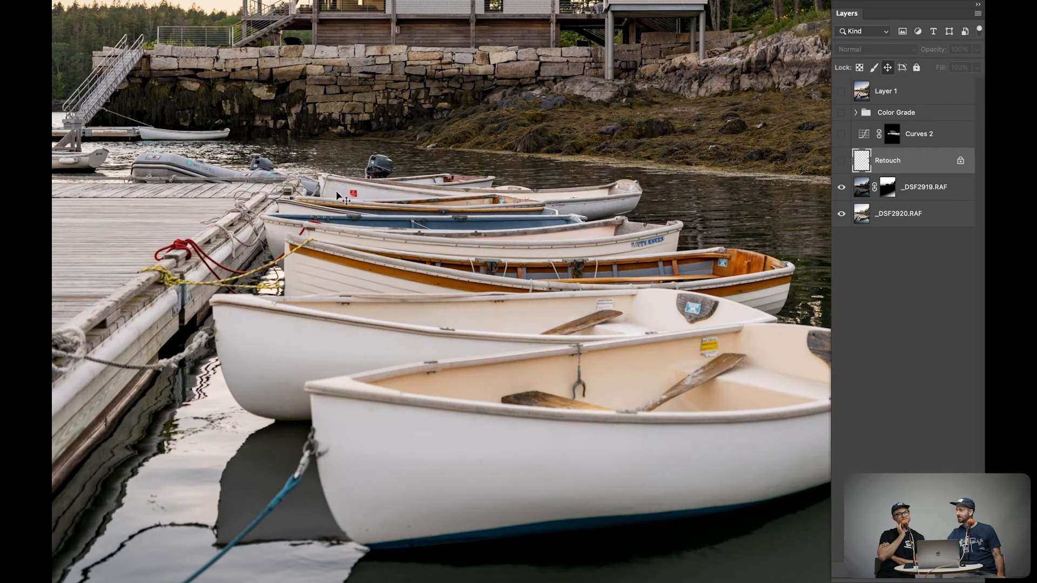
click(840, 160)
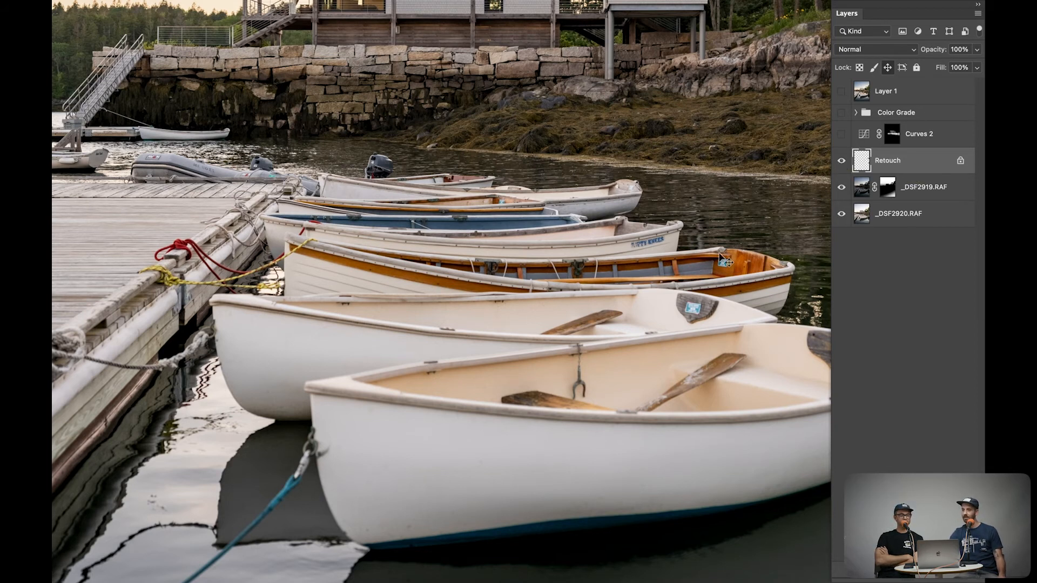
Compare the wider photo repeatedly with the Retouch layer hidden and shown.
key(super+0)
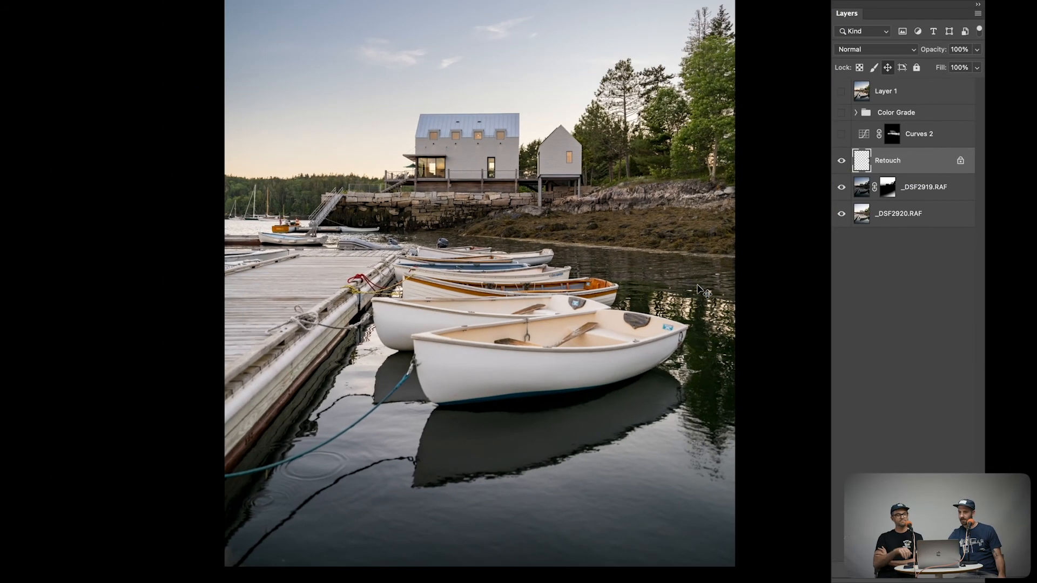
click(840, 161)
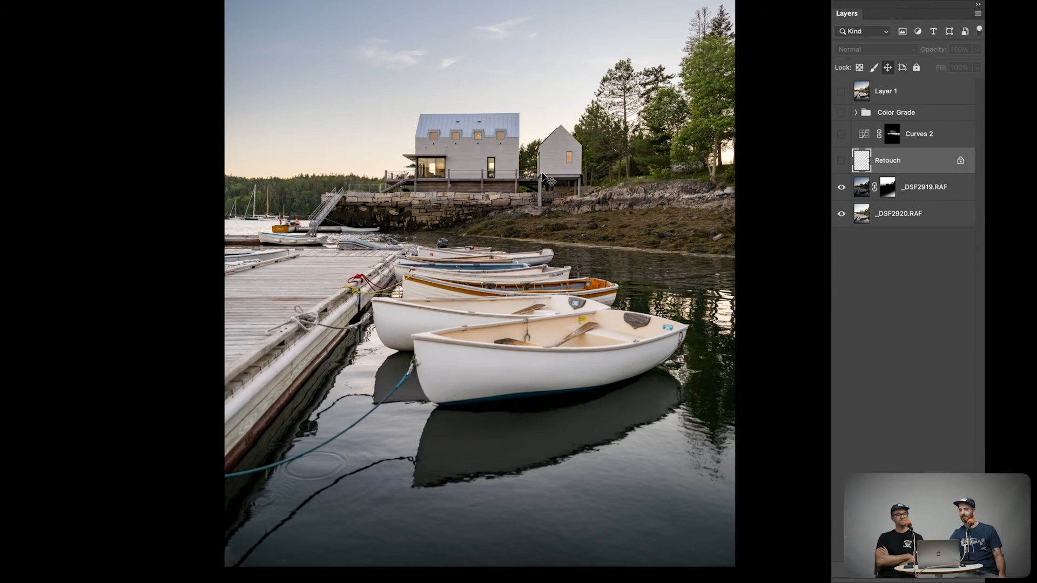
click(841, 162)
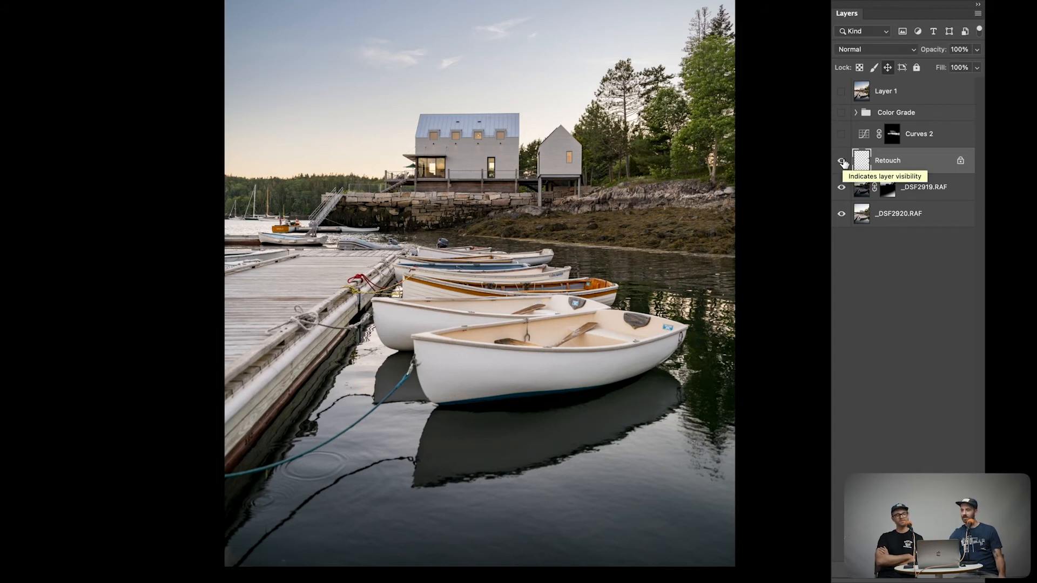
click(842, 162)
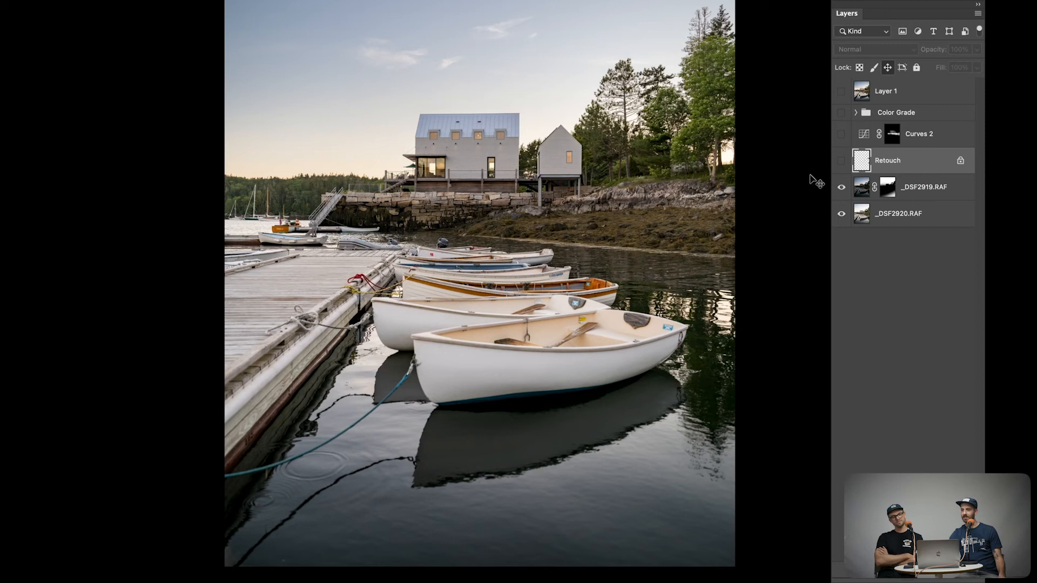
click(841, 162)
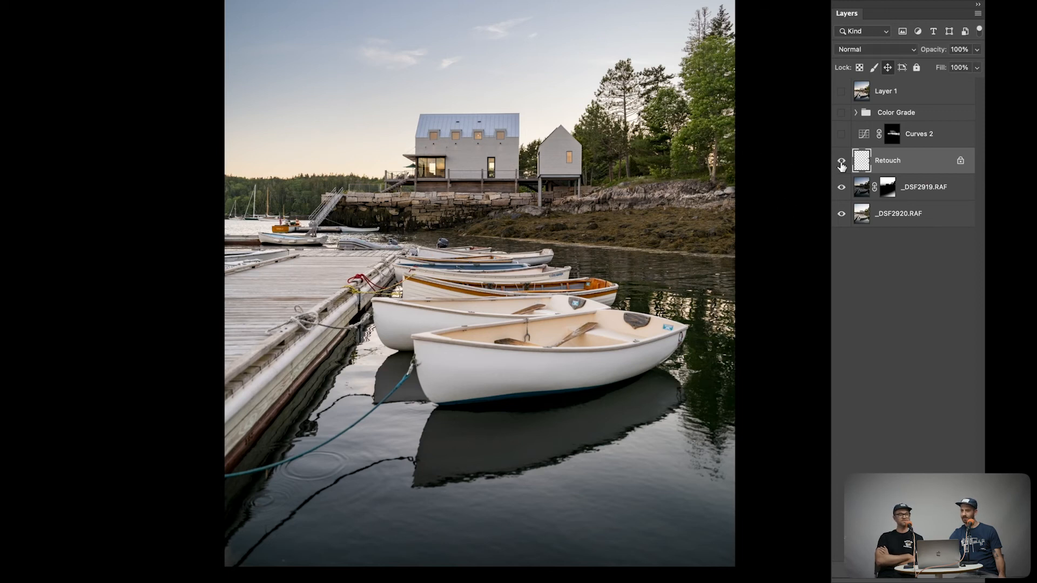
click(841, 162)
click(840, 162)
click(841, 162)
click(841, 162)
click(841, 162)
click(841, 162)
click(841, 162)
click(841, 162)
click(841, 162)
click(840, 162)
click(840, 162)
click(840, 162)
click(840, 162)
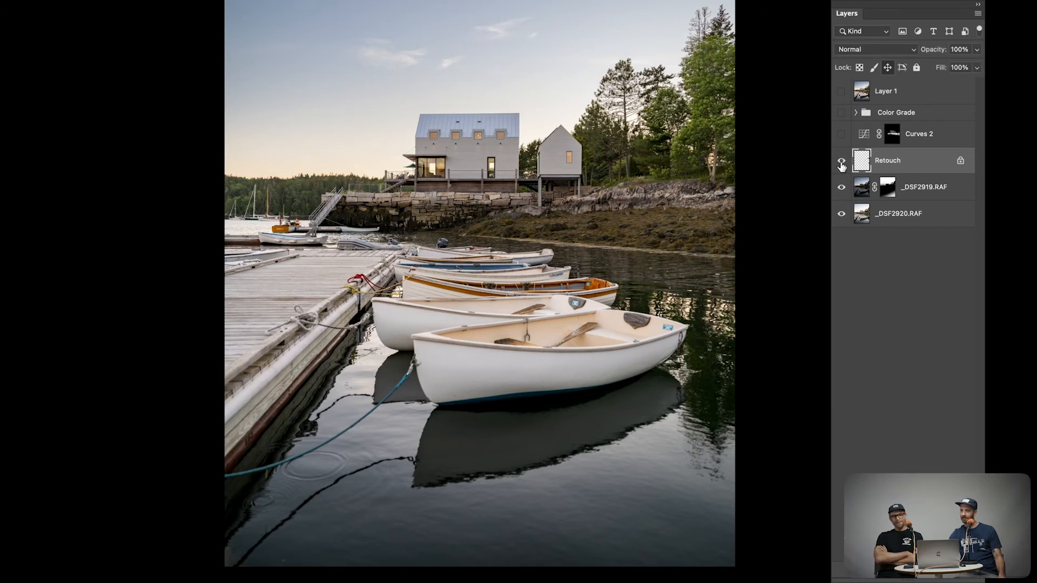
Turn on the masked Curves 2 adjustment, comparing the stone wall and shoreline with and without it.
click(840, 136)
click(840, 136)
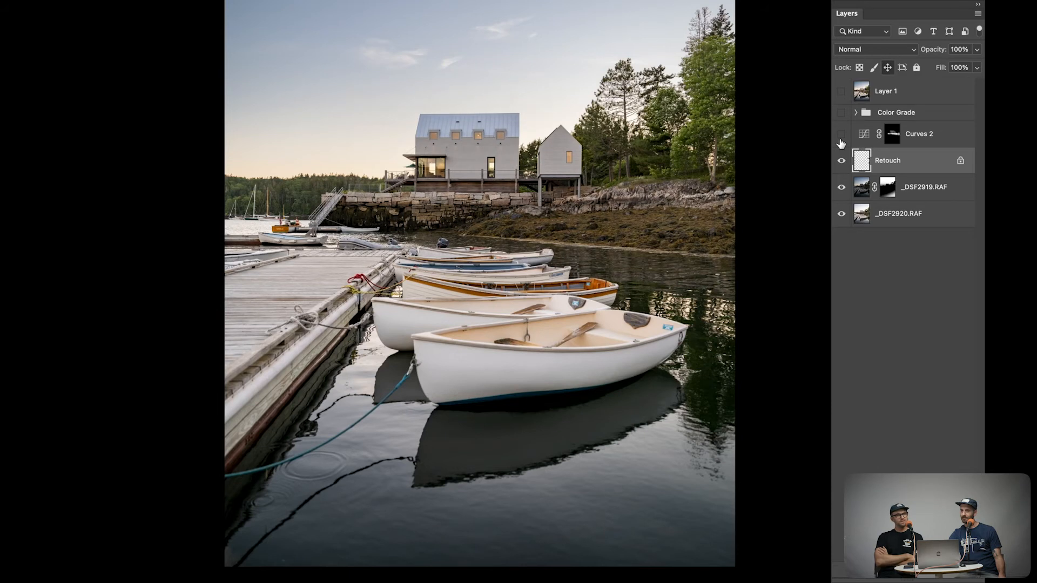
click(840, 136)
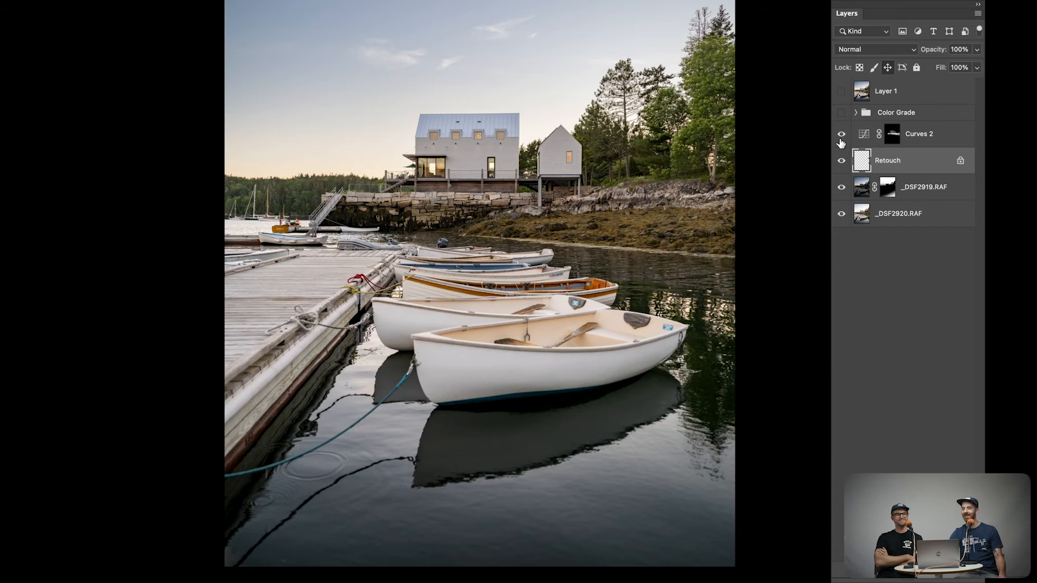
click(840, 139)
click(841, 139)
click(840, 140)
click(840, 139)
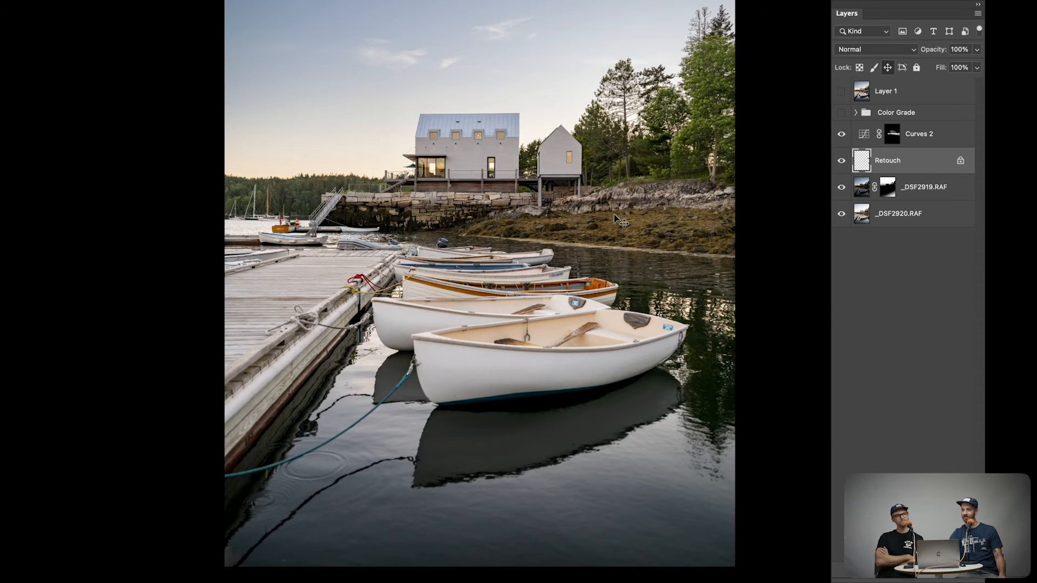
click(840, 141)
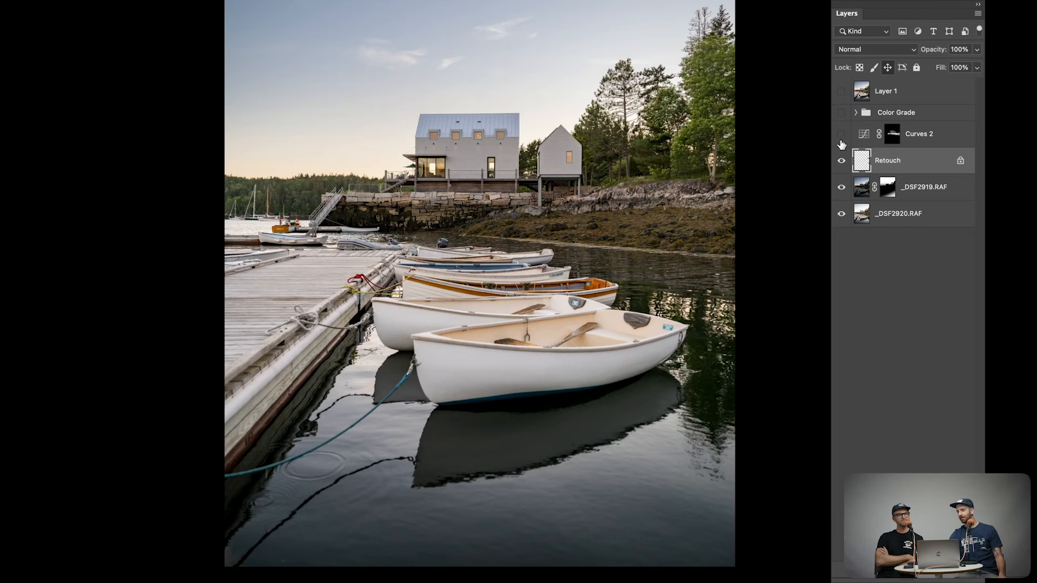
click(841, 141)
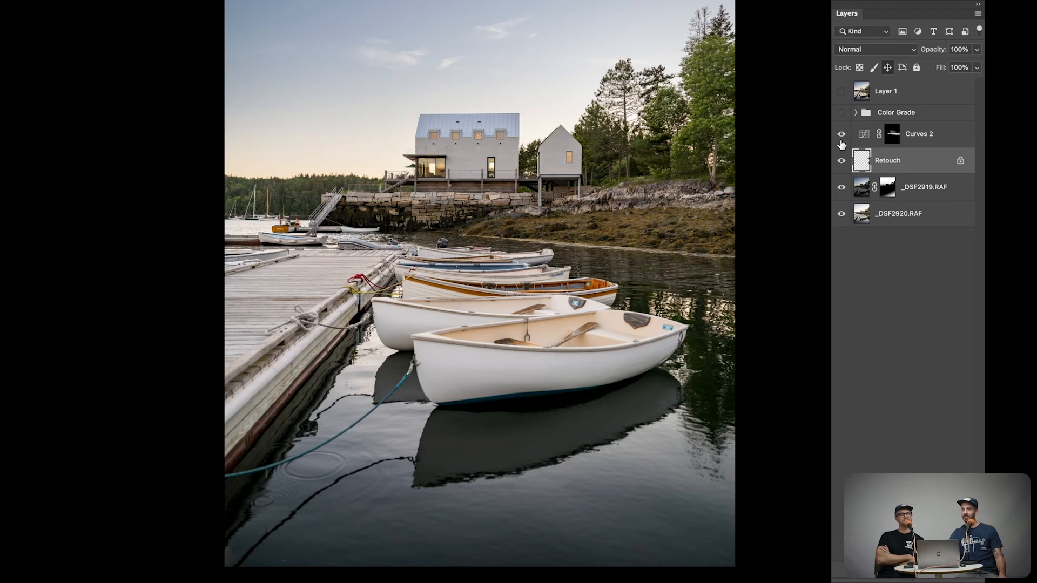
click(841, 139)
click(841, 139)
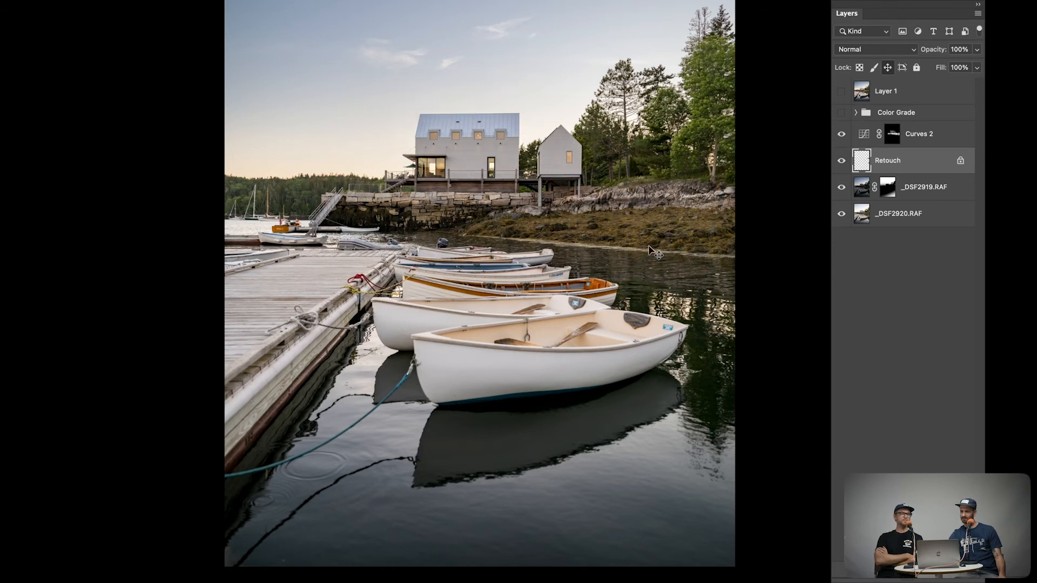
key(super+minus)
scroll(648, 246, down, 2)
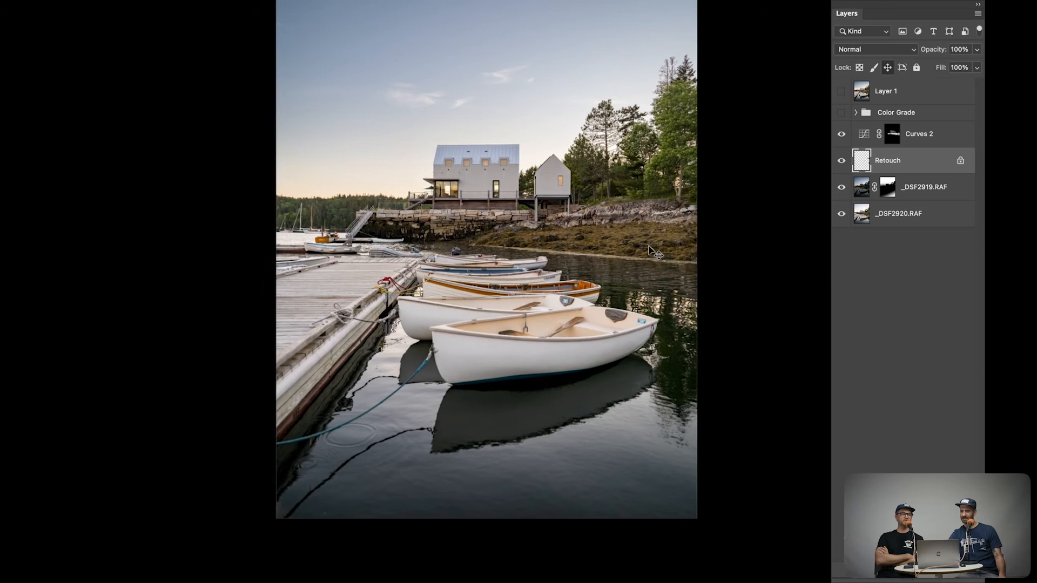
scroll(544, 228, up, 1)
scroll(545, 228, up, 2)
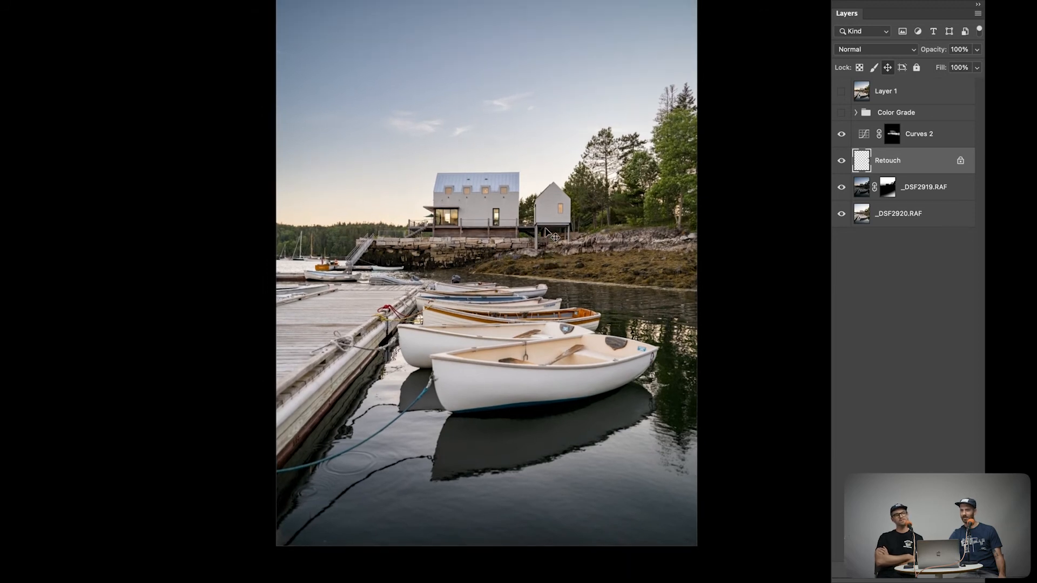
Preview the Color Grade group's effect on the whole photo and expand the group to show its adjustment layers.
scroll(546, 231, down, 2)
scroll(545, 232, up, 1)
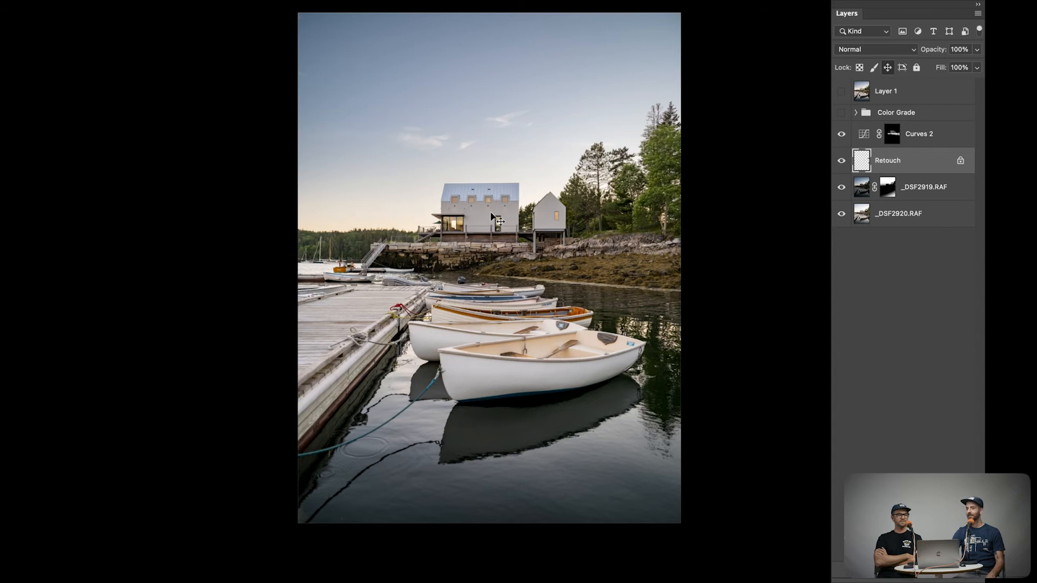
click(842, 113)
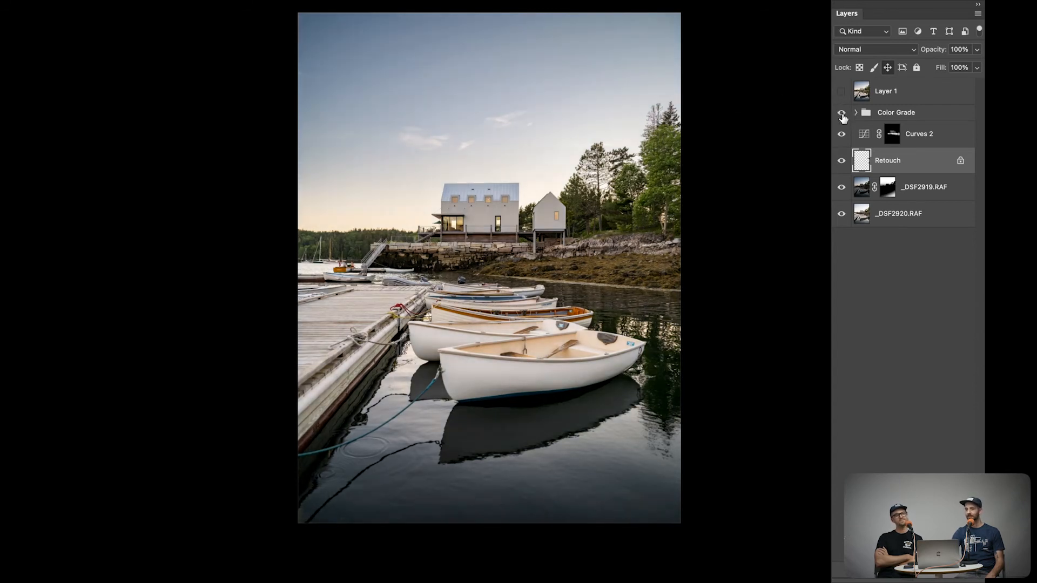
click(841, 113)
click(856, 112)
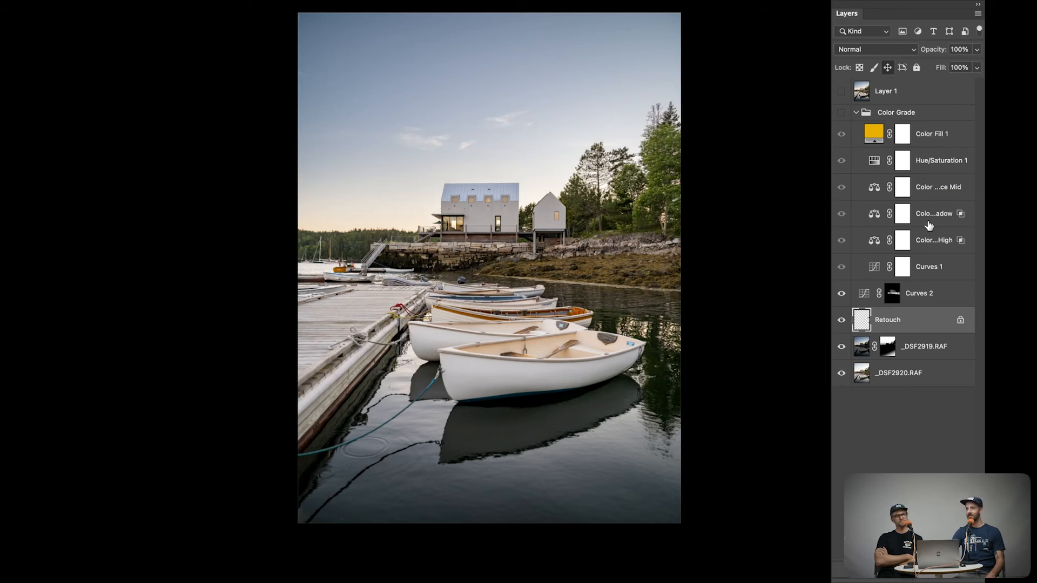
Turn on the Color Grade group and compare the photo with its highlights color balance layer shown and hidden.
click(939, 246)
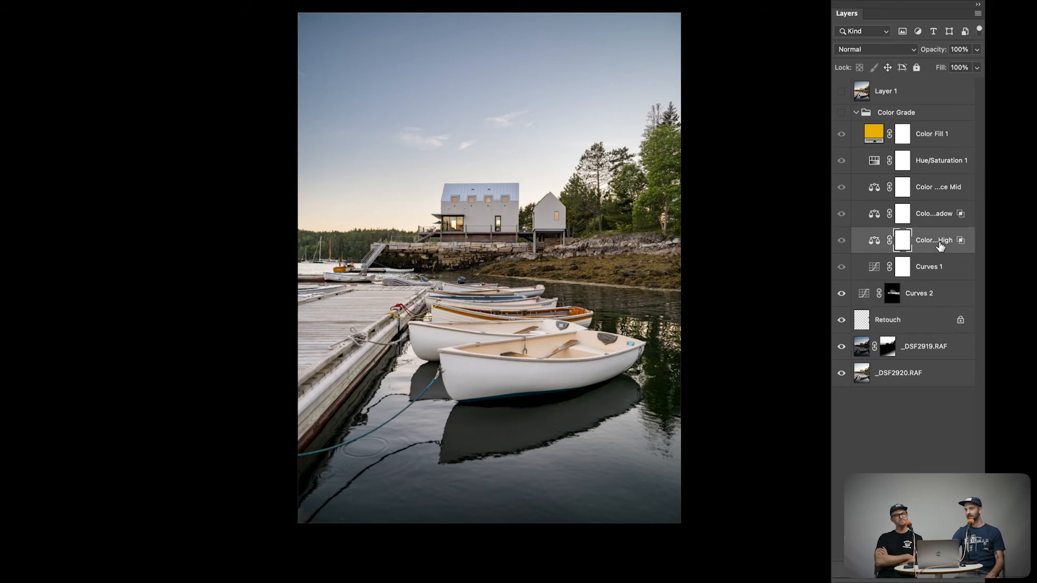
click(842, 242)
click(844, 242)
click(843, 242)
click(844, 242)
click(844, 243)
click(844, 242)
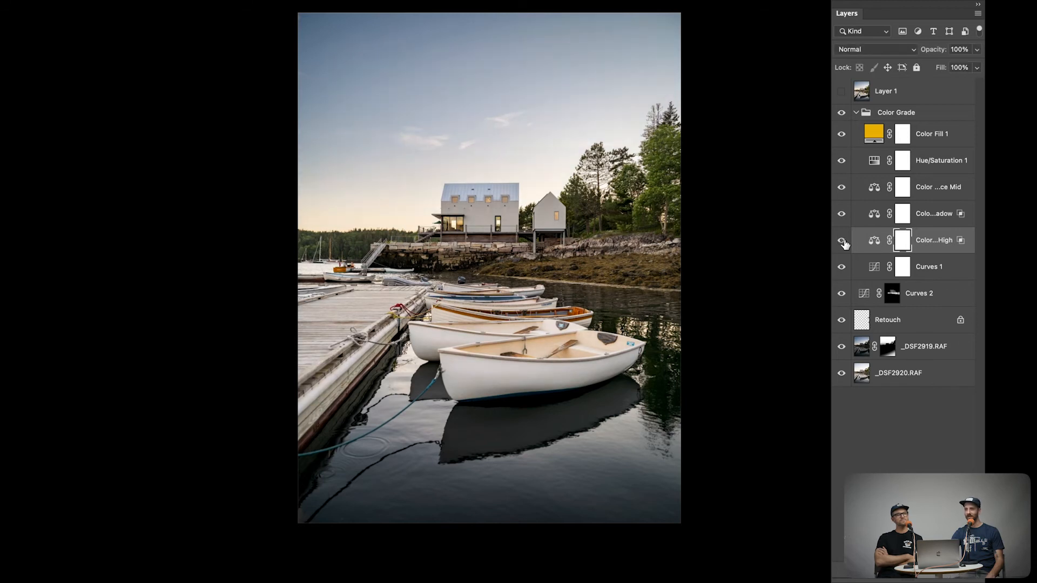
click(841, 241)
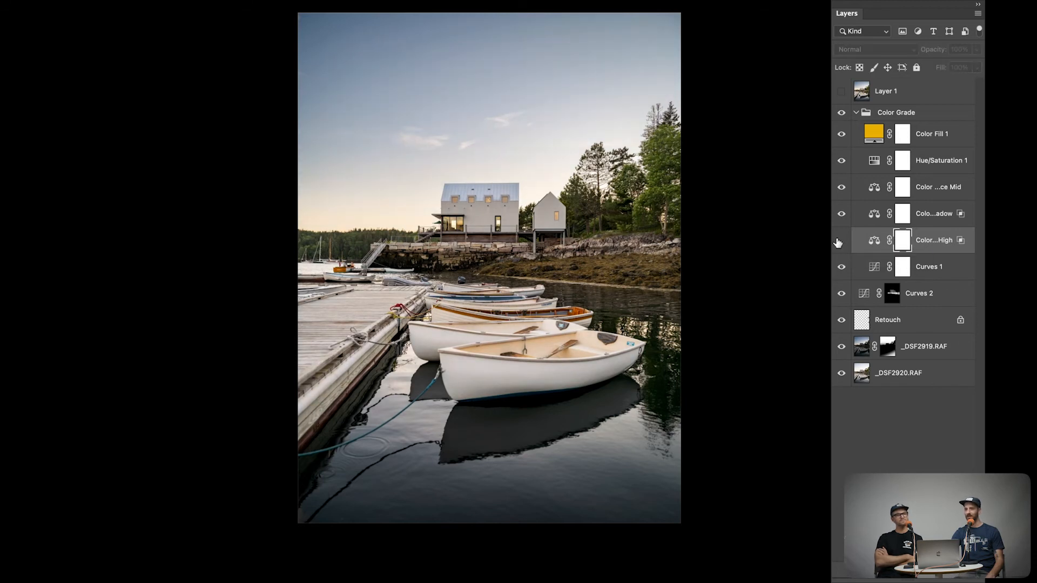
click(338, 218)
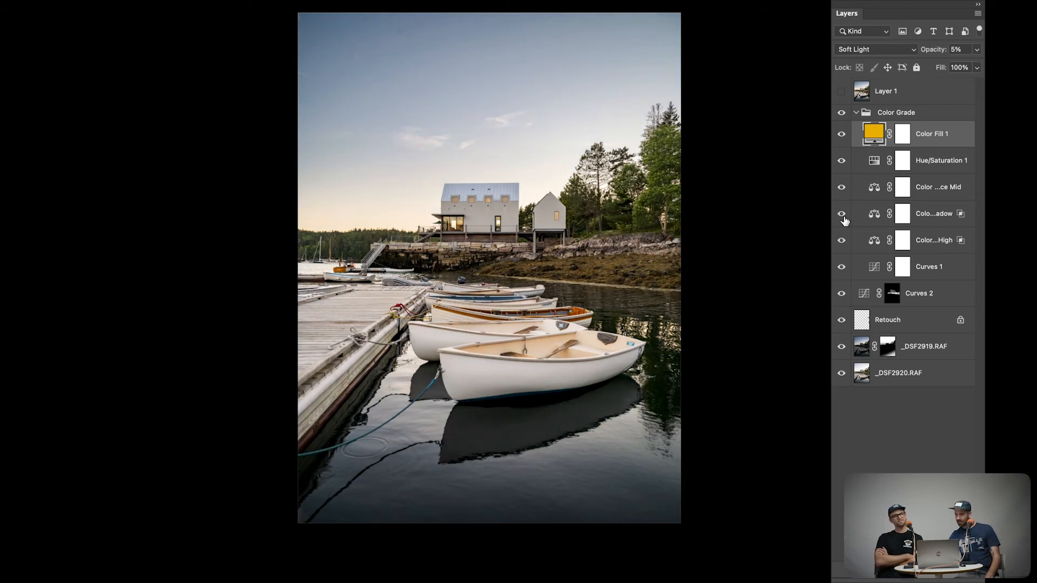
Compare the photo with the shadows color balance layer hidden and shown.
click(843, 216)
click(843, 215)
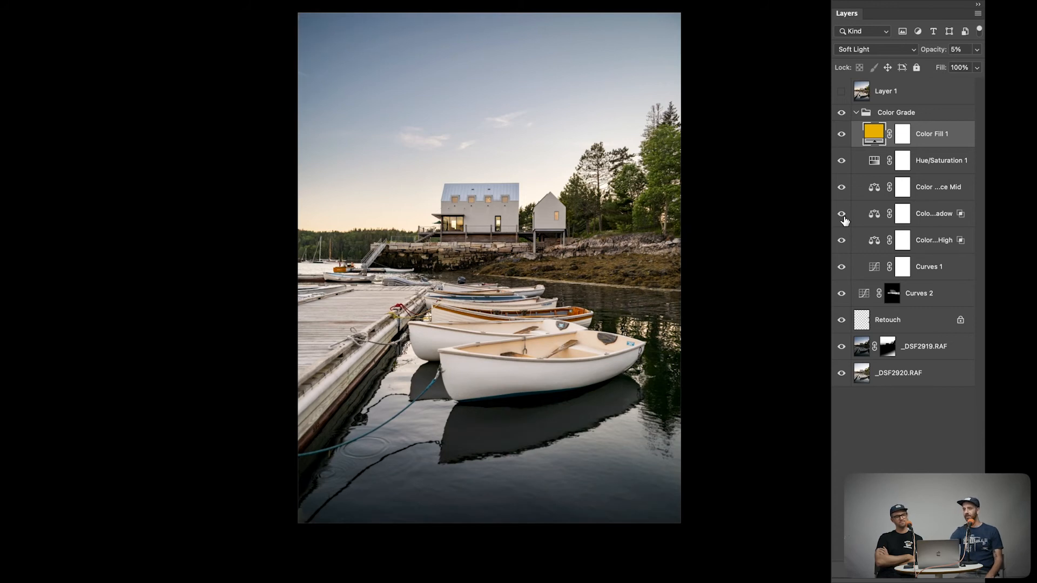
click(842, 216)
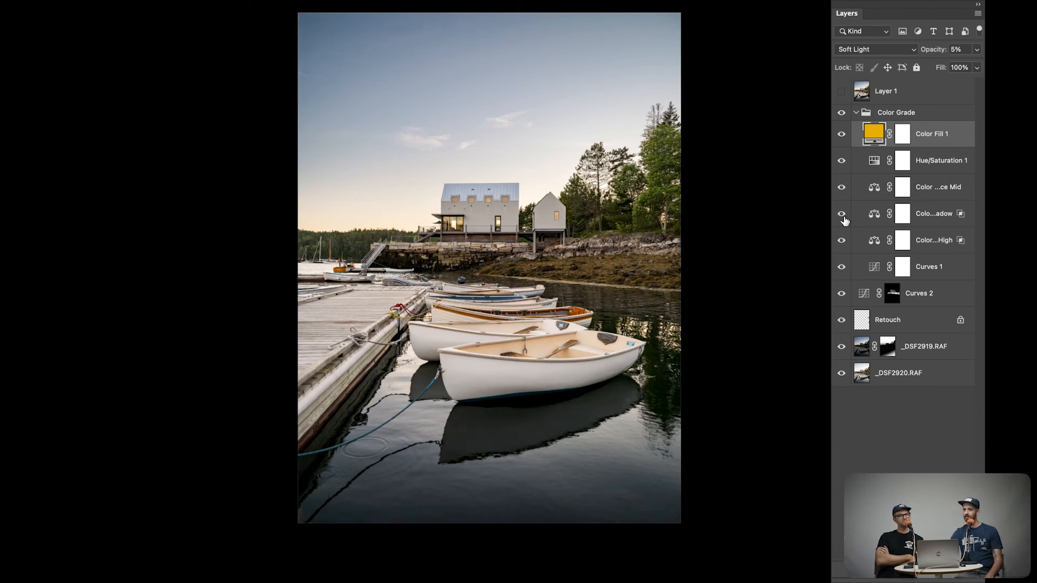
click(843, 216)
Check the midtones color balance, Hue/Saturation 1 and Color Fill 1 layers by switching their visibility.
click(842, 194)
click(844, 161)
click(842, 136)
click(842, 137)
click(842, 138)
click(842, 137)
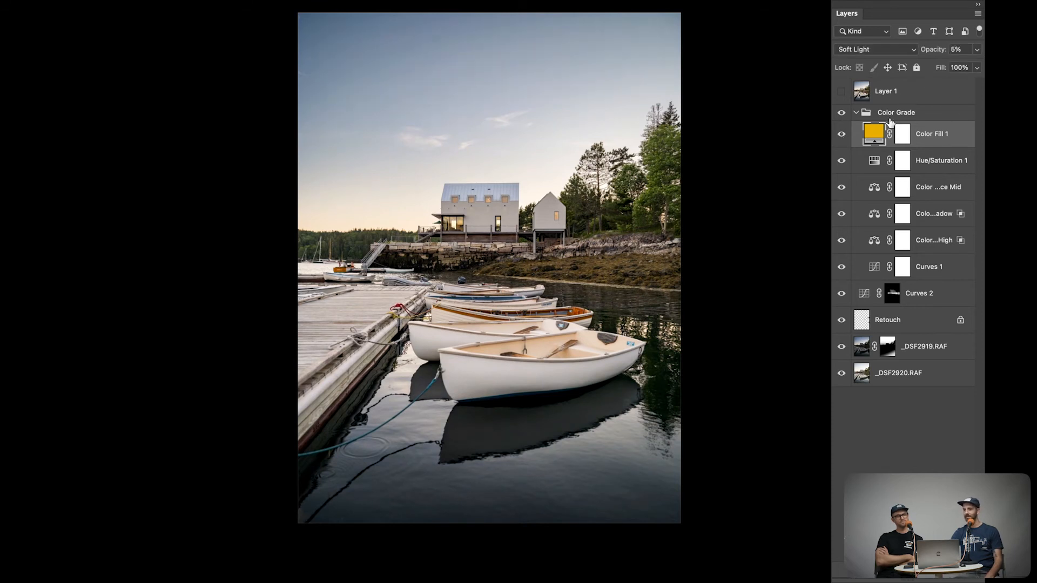
Collapse the Color Grade group and compare the photo with the whole group hidden and shown.
click(856, 112)
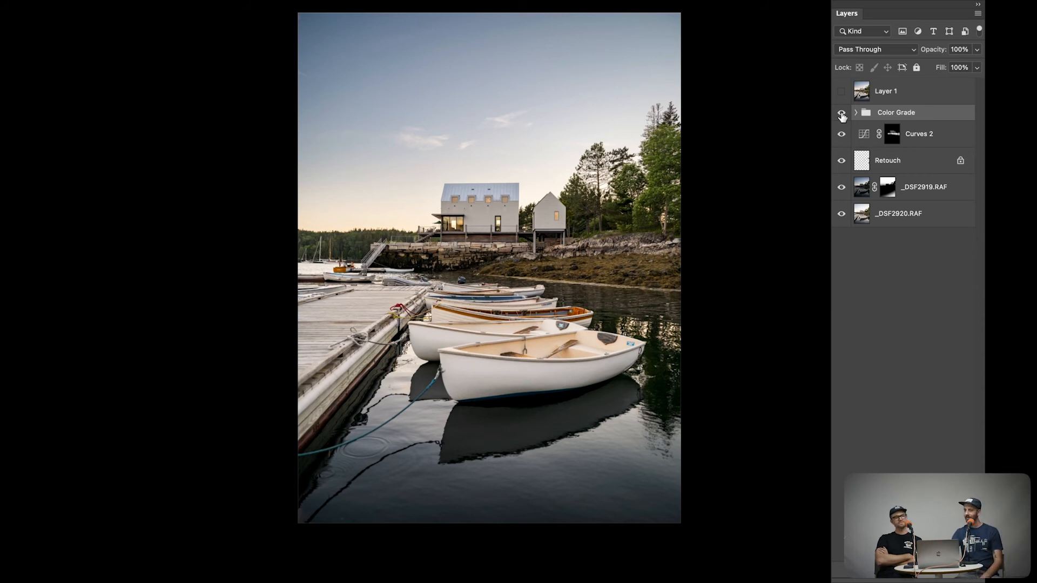
click(842, 113)
click(842, 114)
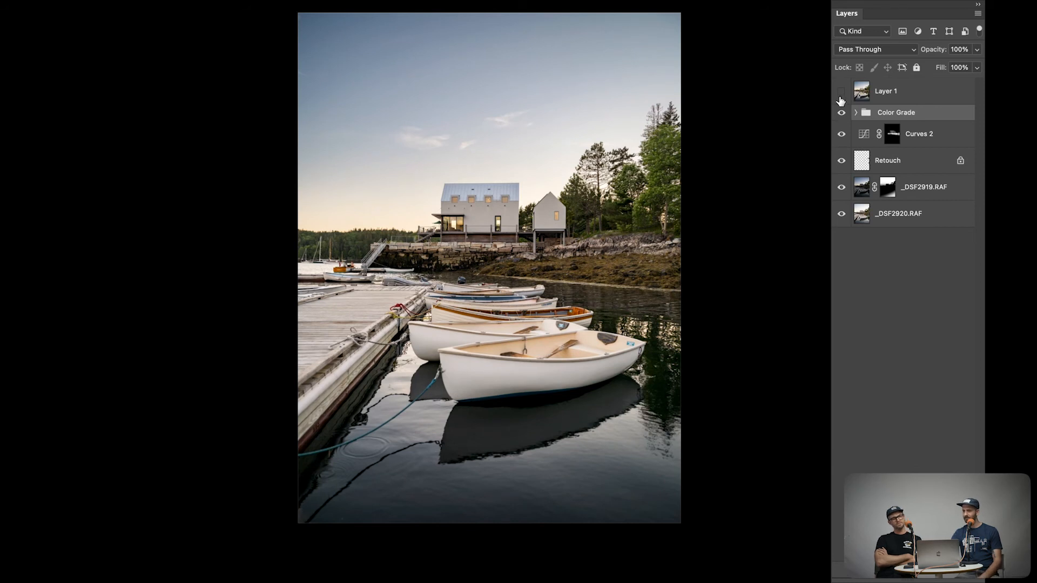
Turn on Layer 1 above the Color Grade group, comparing the photo with and without it.
click(840, 92)
click(841, 93)
click(840, 93)
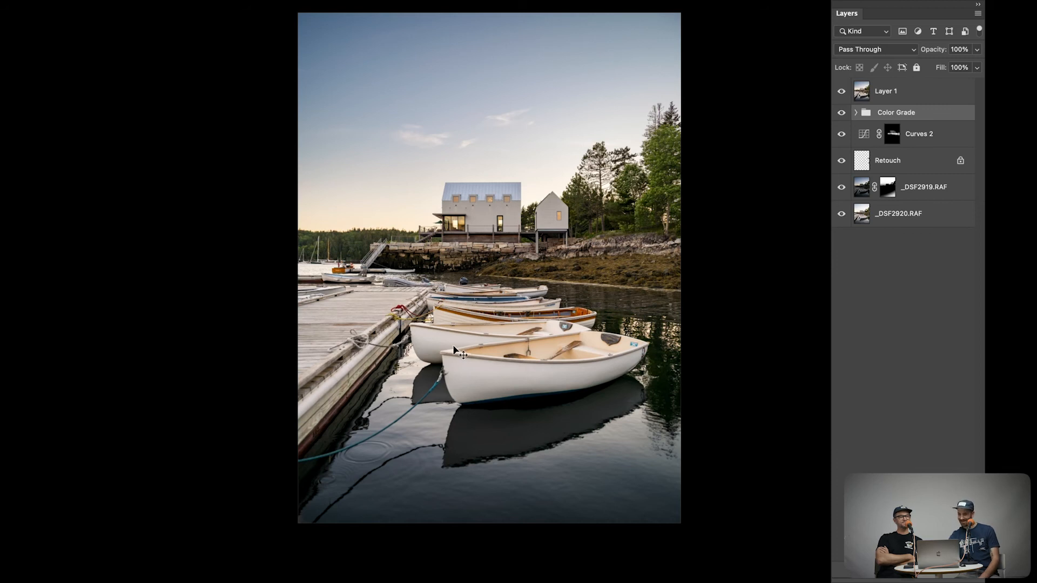
Examine the finished photo up close around the boats, dock and house, and as a whole.
scroll(406, 341, up, 2)
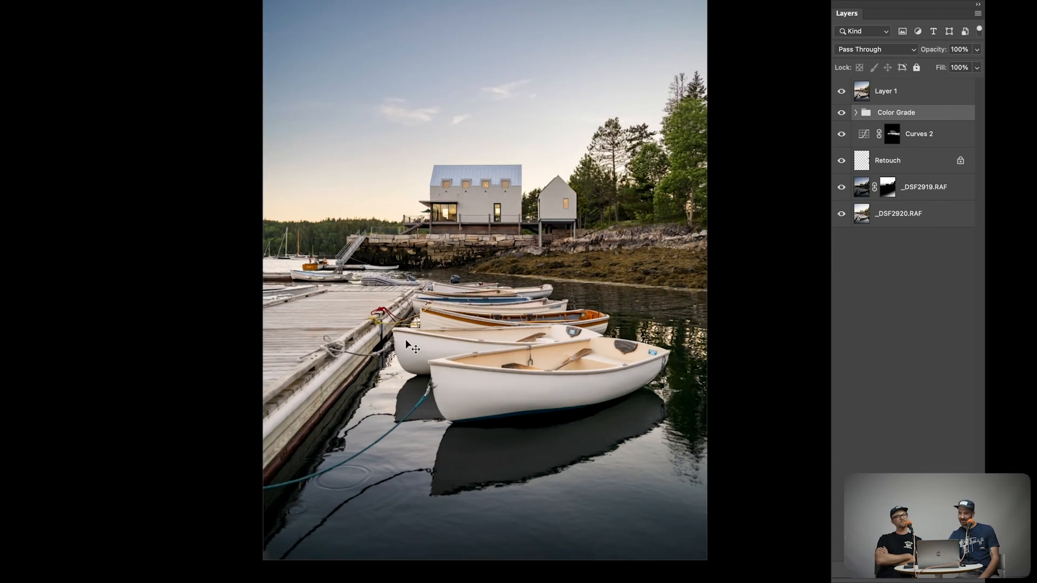
scroll(406, 341, up, 2)
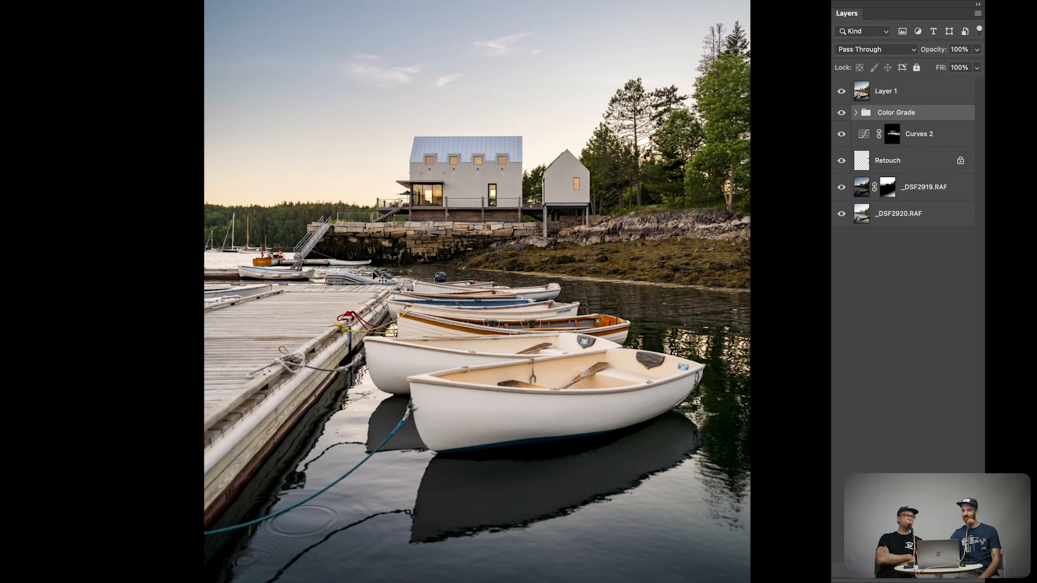
scroll(580, 388, right, 2)
scroll(579, 388, up, 1)
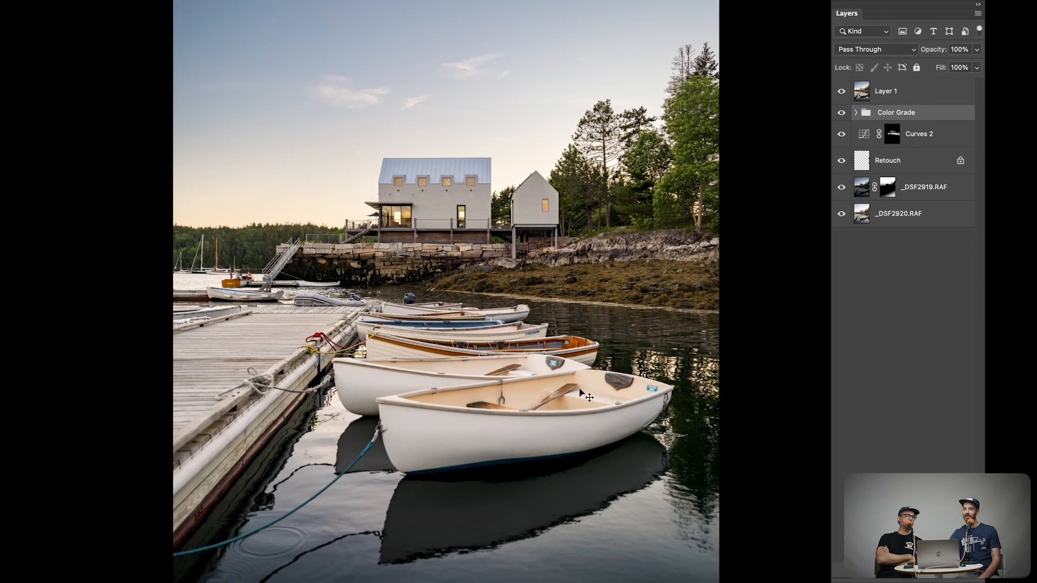
scroll(579, 388, down, 1)
scroll(512, 365, down, 1)
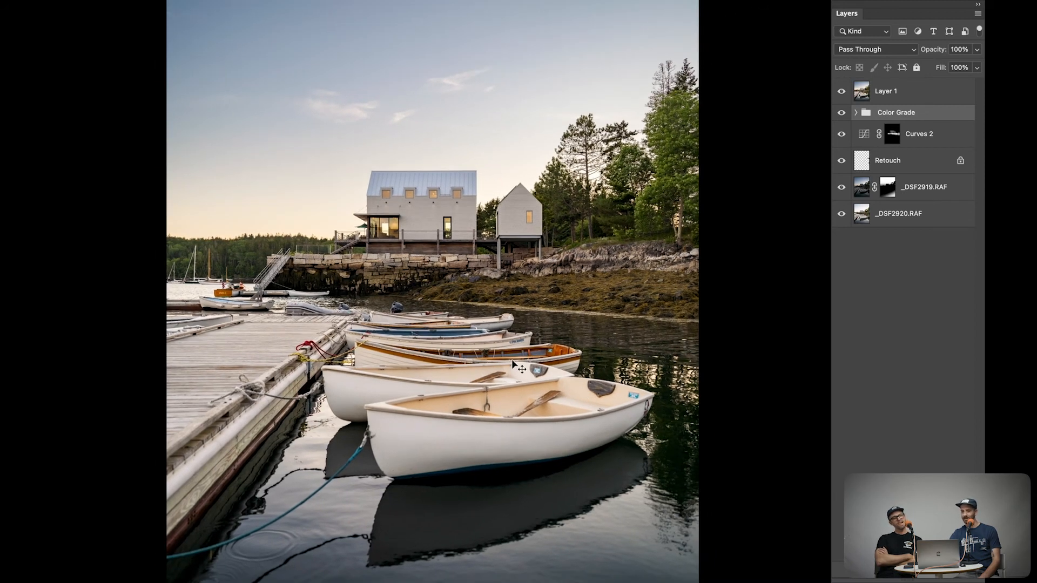
scroll(511, 364, down, 2)
scroll(512, 365, up, 1)
scroll(512, 360, up, 1)
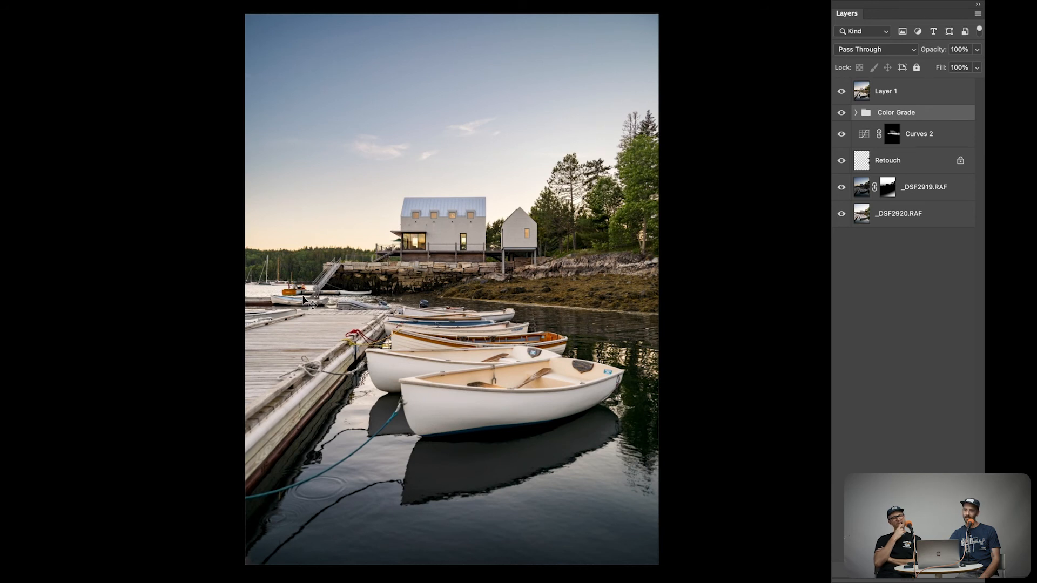